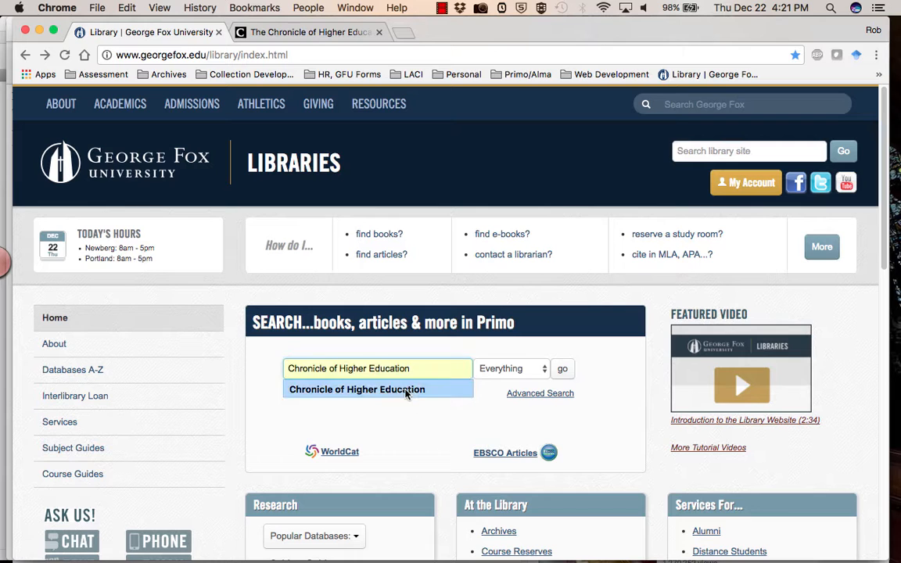
- Search Primo for "Chronicle of Higher Education" and open the online journal's full text through EBSCOhost Academic Search Premier
{"action": "left_click", "coordinate": [563, 371]}
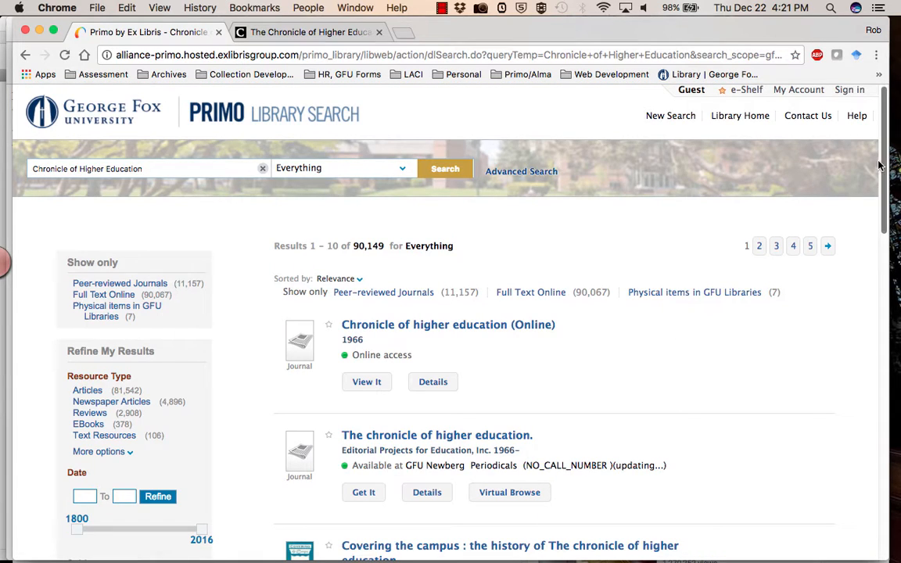
{"action": "left_click_drag", "start_coordinate": [882, 159], "coordinate": [881, 199]}
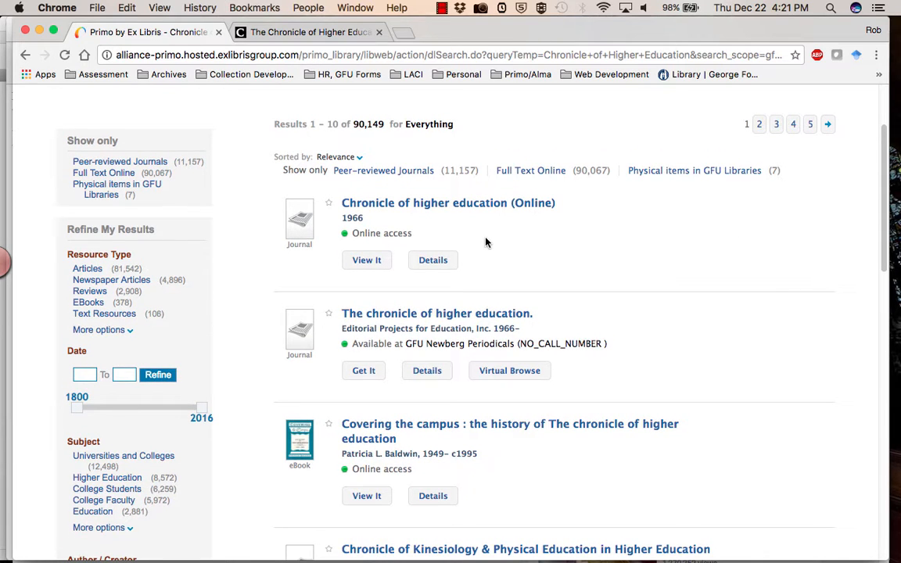
{"action": "left_click", "coordinate": [367, 261]}
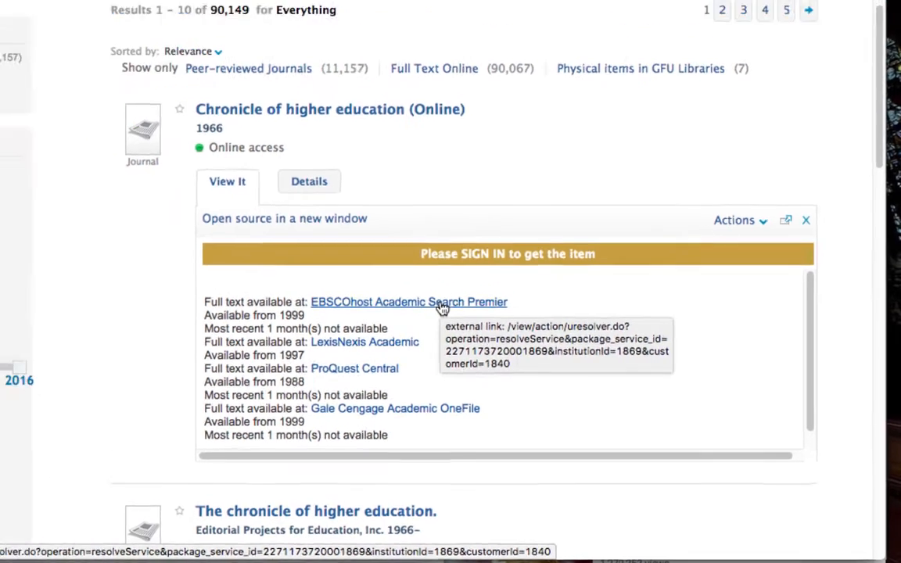
{"action": "left_click", "coordinate": [384, 271]}
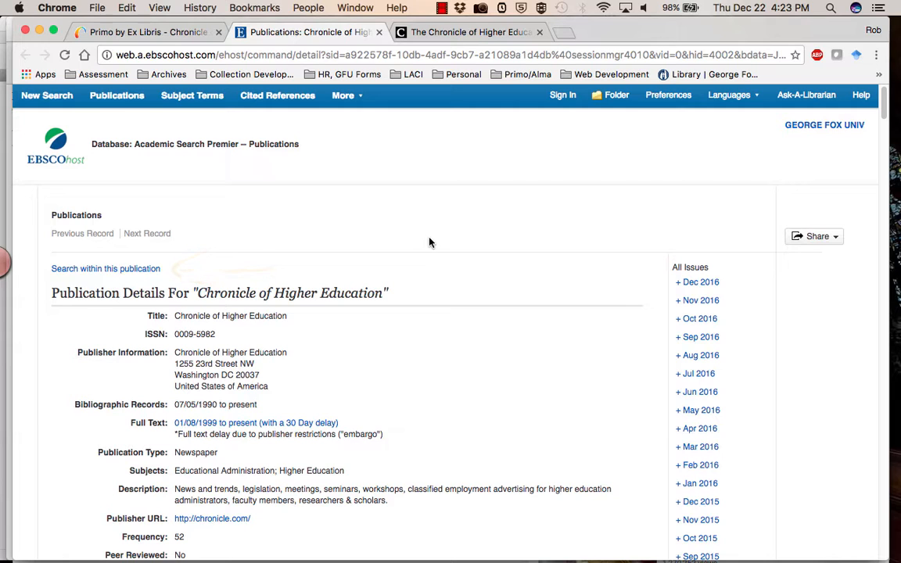
- View the form for searching within this publication, and return to the publication details
{"action": "left_click", "coordinate": [109, 269]}
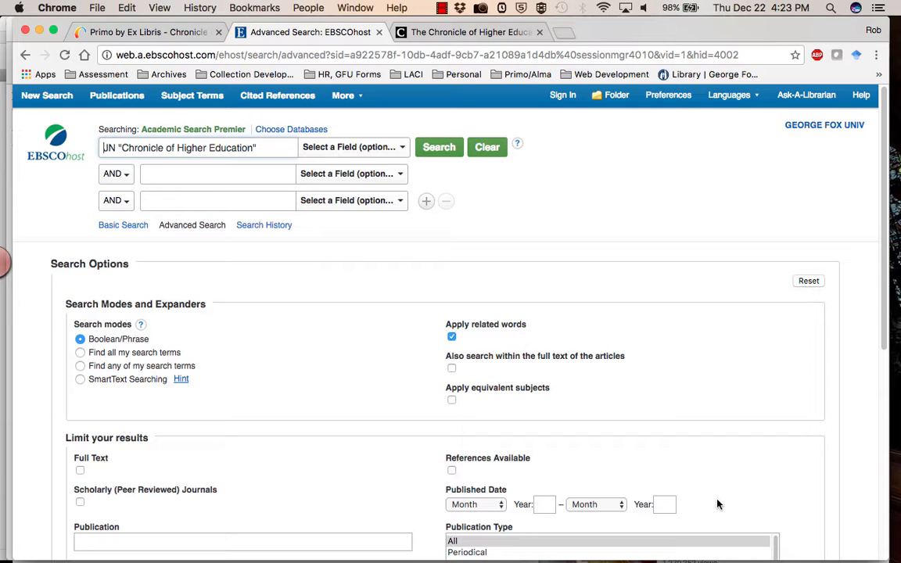
{"action": "left_click", "coordinate": [26, 55]}
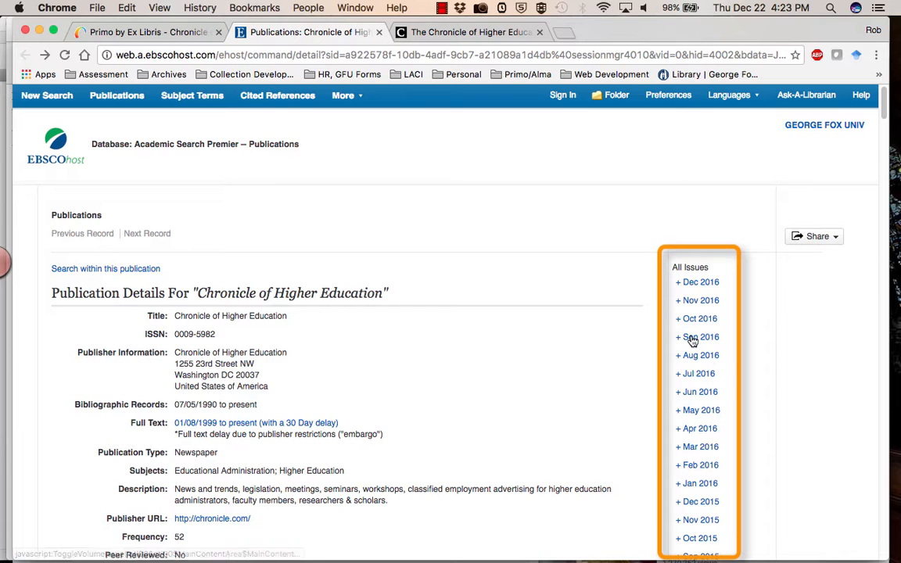
- Expand the Nov 2016 issues, open Vol. 63 Issue 13 - 11/18/2016, and look through its articles
{"action": "left_click", "coordinate": [680, 303]}
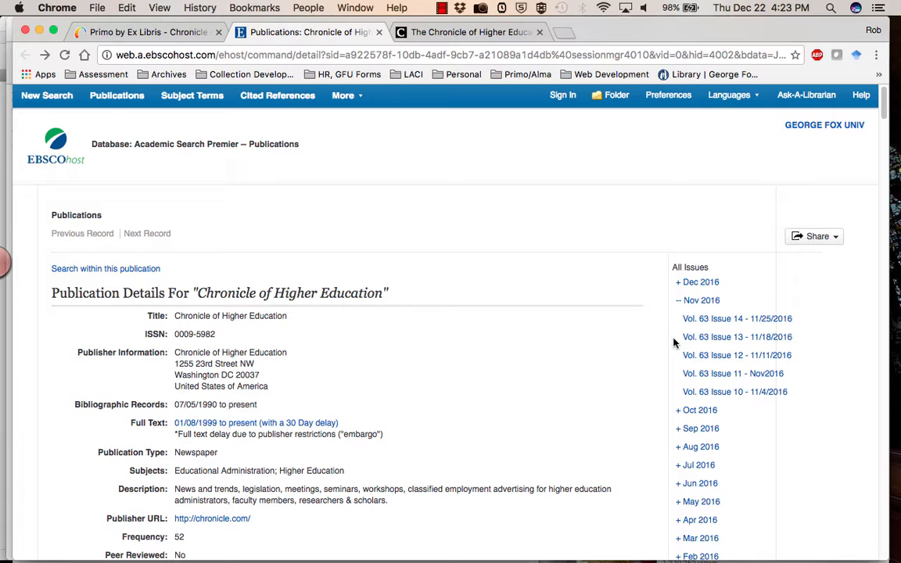
{"action": "left_click", "coordinate": [738, 340]}
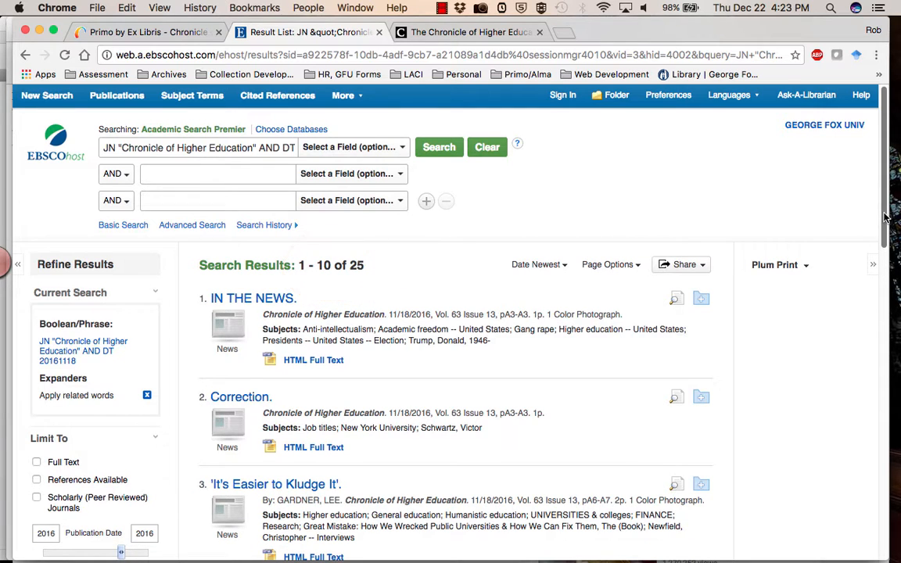
{"action": "scroll", "coordinate": [854, 352], "scroll_direction": "down", "scroll_amount": 5}
{"action": "scroll", "coordinate": [854, 353], "scroll_direction": "down", "scroll_amount": 2}
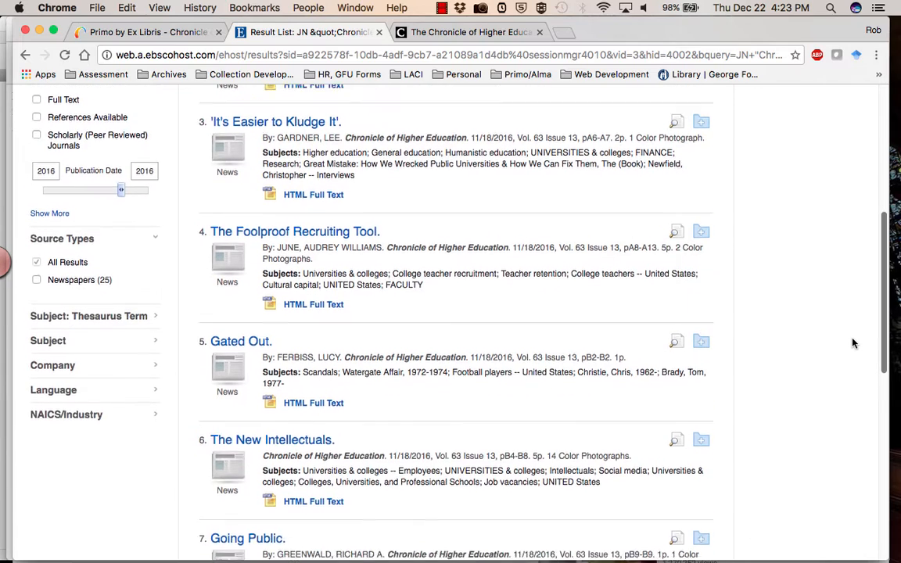
{"action": "scroll", "coordinate": [855, 333], "scroll_direction": "up", "scroll_amount": 2}
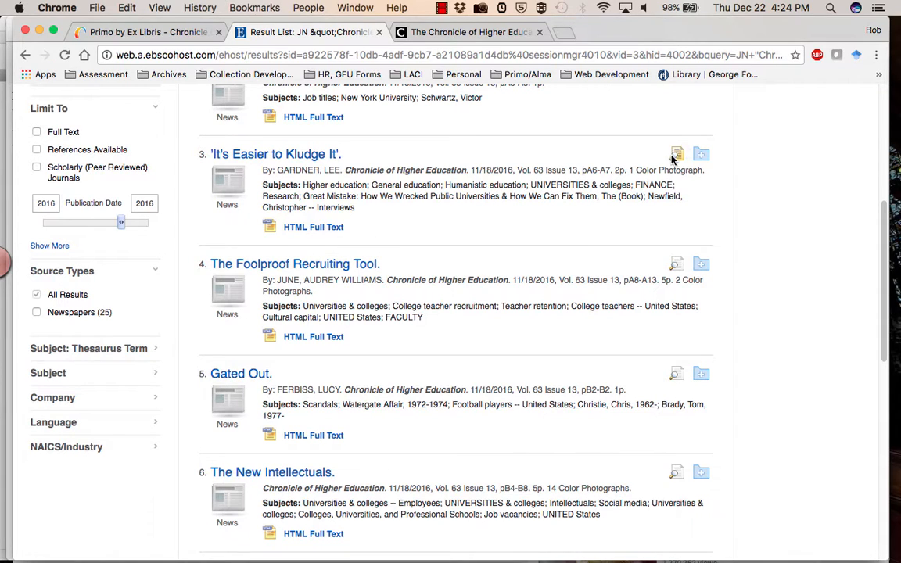
- Preview the record of the article 'It's Easier to Kludge It' and open its HTML full text
{"action": "mouse_move", "coordinate": [675, 156]}
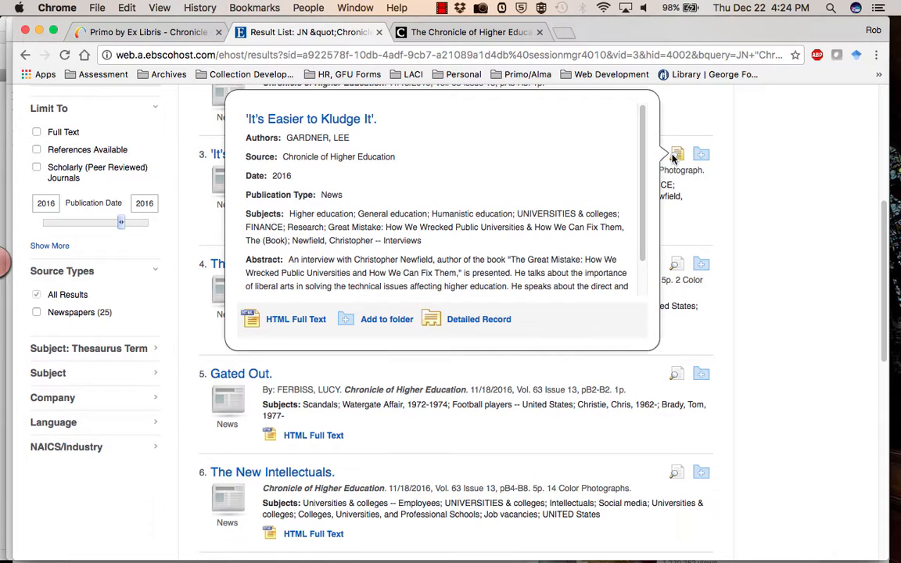
{"action": "scroll", "coordinate": [635, 219], "scroll_direction": "down", "scroll_amount": 2}
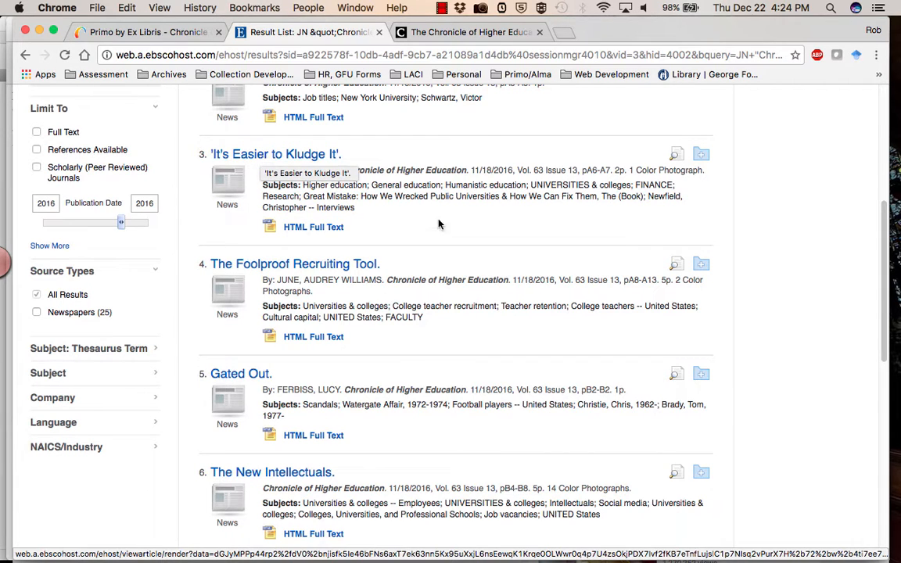
{"action": "left_click", "coordinate": [332, 229]}
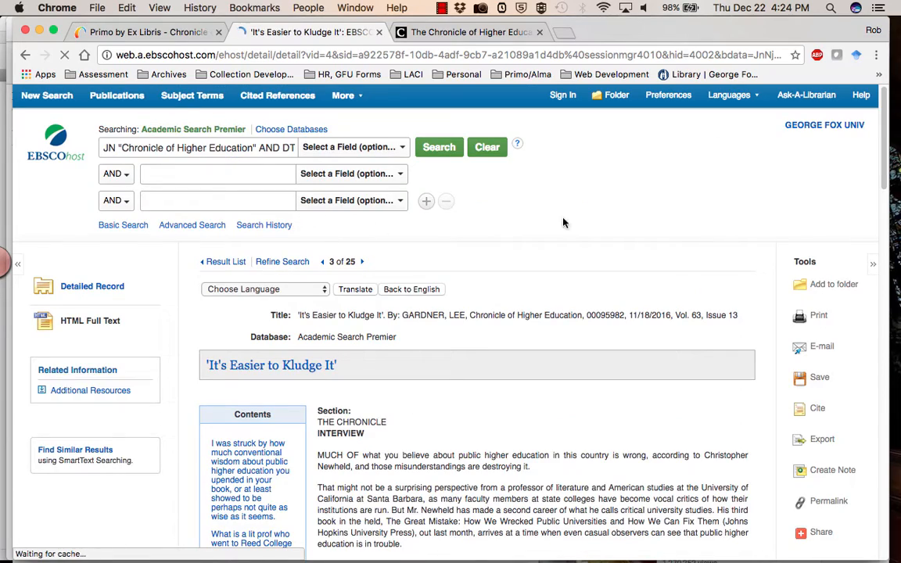
{"action": "left_click_drag", "start_coordinate": [882, 151], "coordinate": [887, 176]}
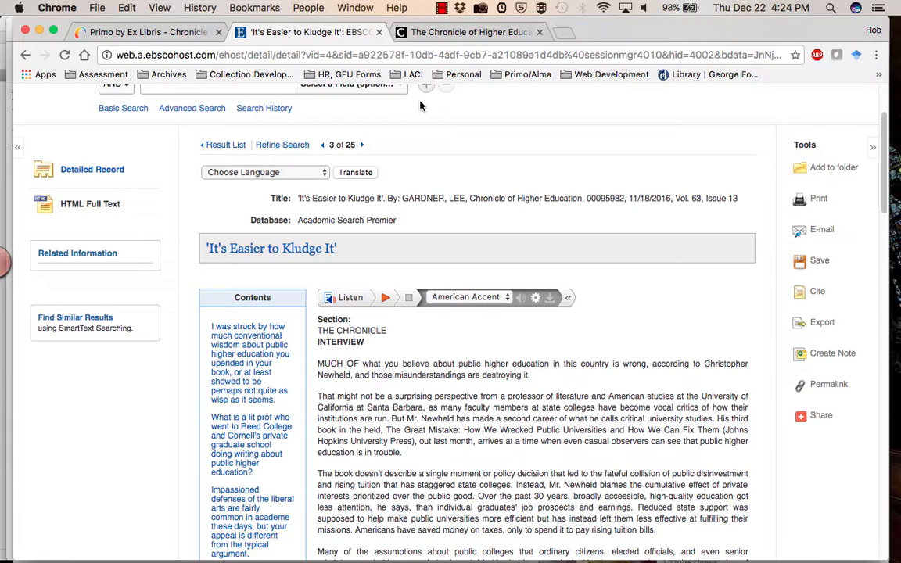
- Display the article's permalink, select the link address, and close the permalink box
{"action": "left_click", "coordinate": [419, 54]}
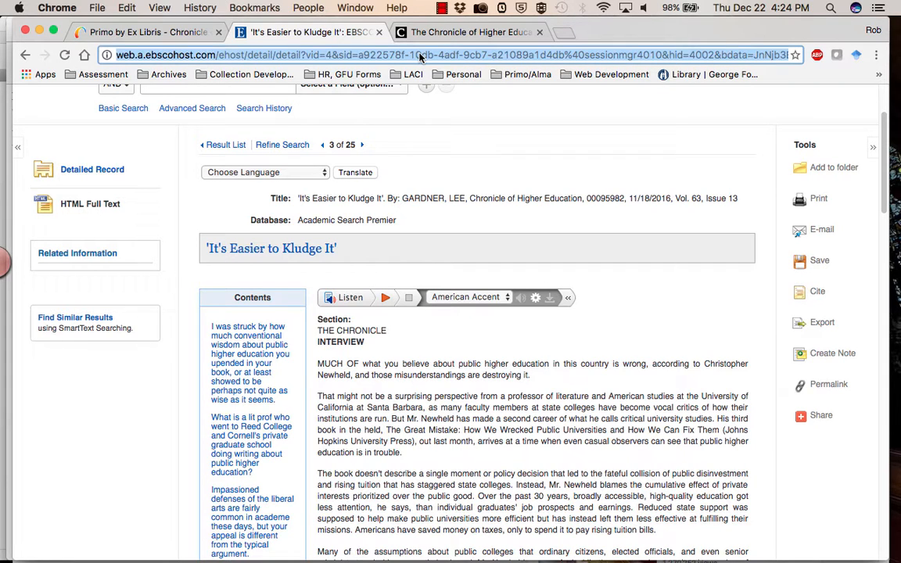
{"action": "left_click", "coordinate": [439, 109]}
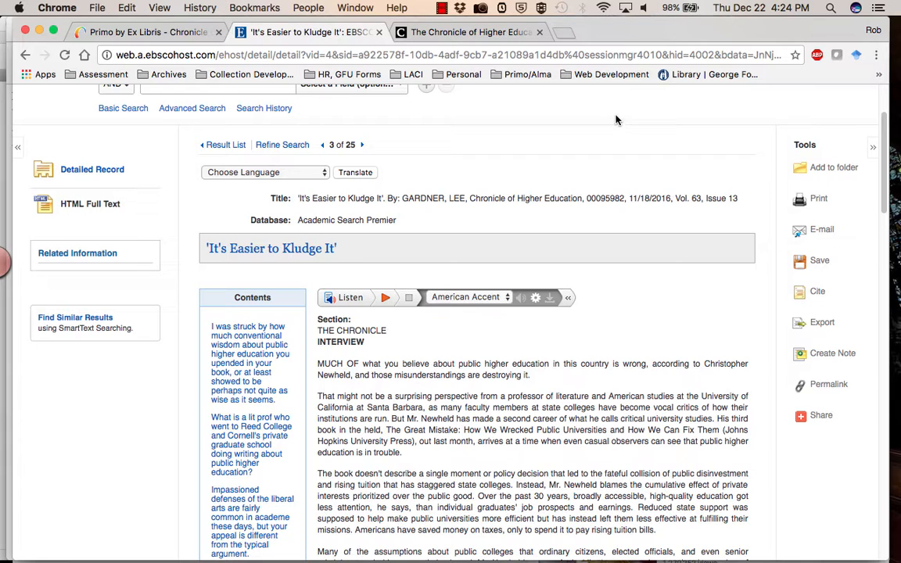
{"action": "left_click", "coordinate": [831, 385]}
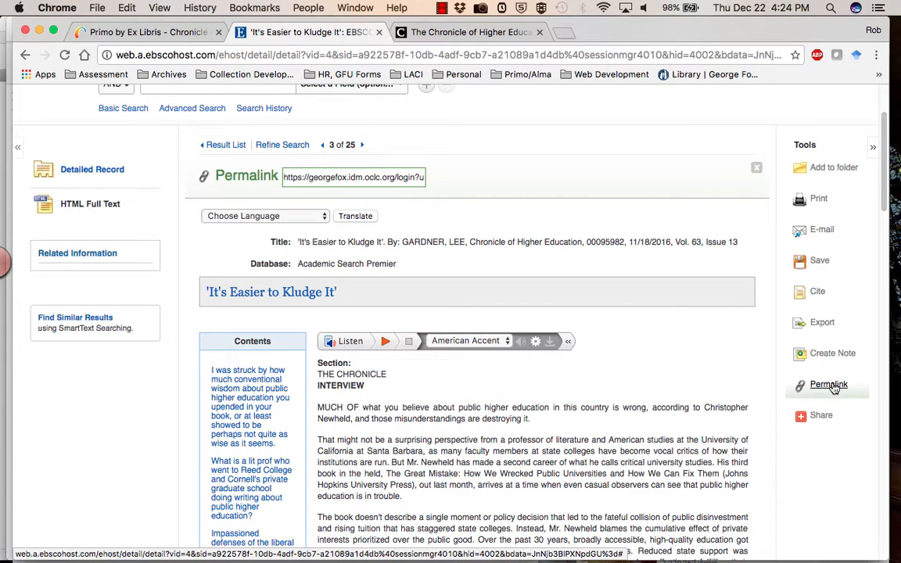
{"action": "left_click", "coordinate": [352, 177]}
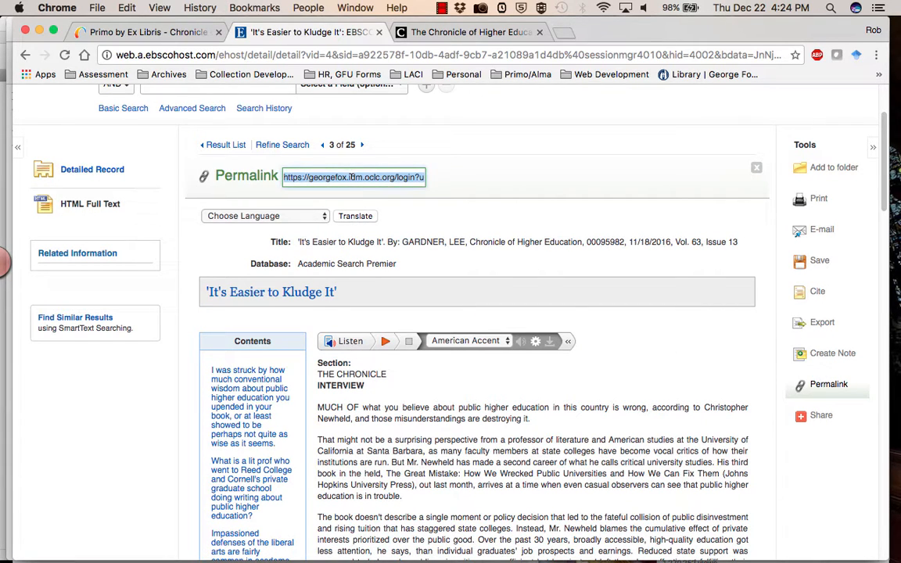
{"action": "left_click", "coordinate": [509, 168]}
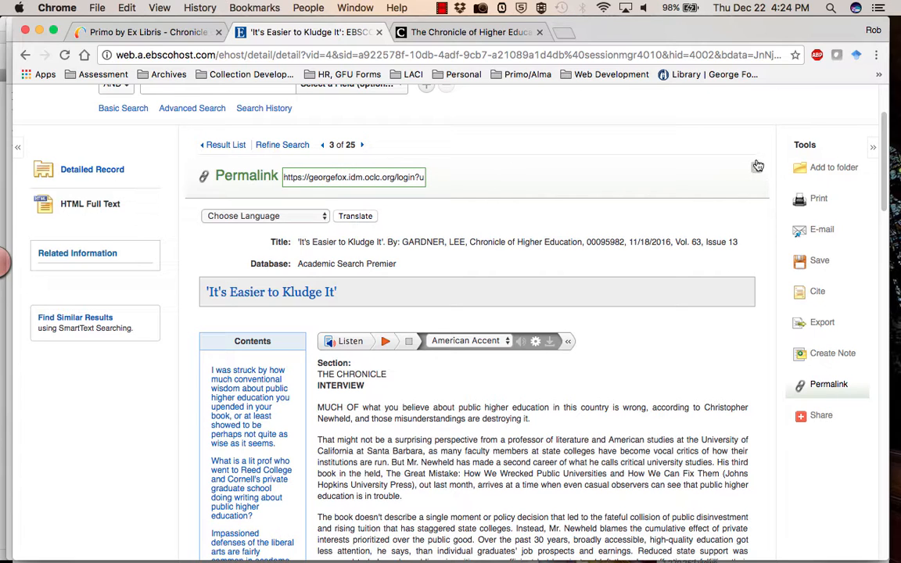
{"action": "left_click", "coordinate": [756, 169]}
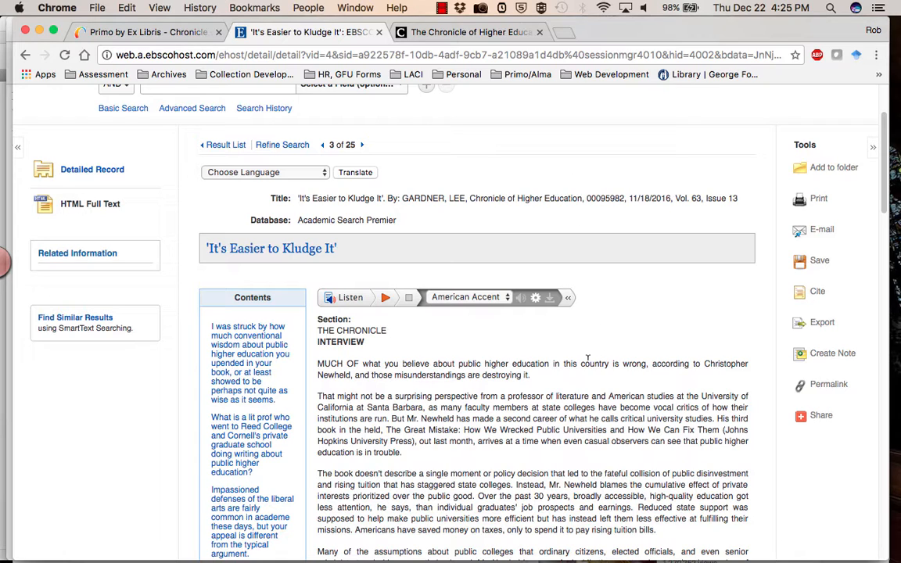
- Switch to the Chronicle of Higher Education website and open this week's issue from its home page
{"action": "left_click", "coordinate": [466, 32]}
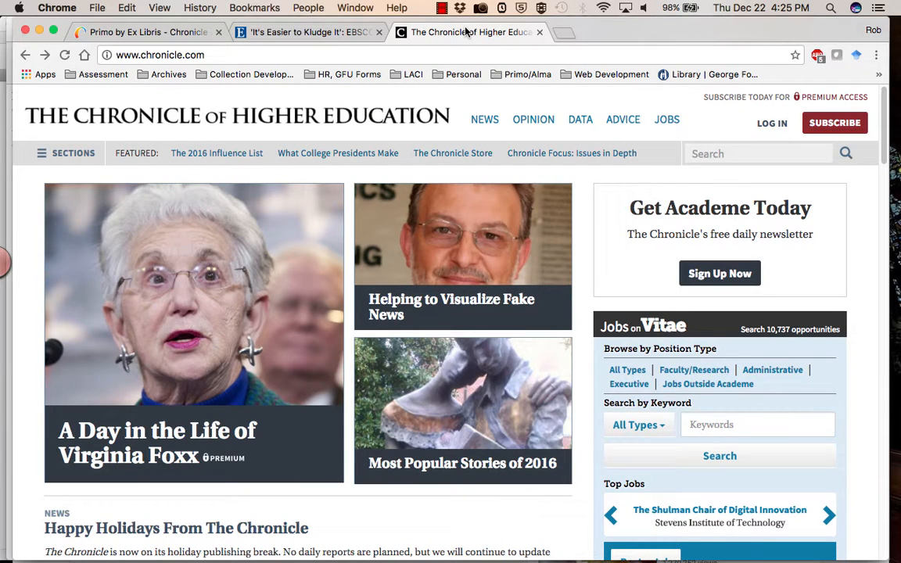
{"action": "scroll", "coordinate": [886, 151], "scroll_direction": "down", "scroll_amount": 4}
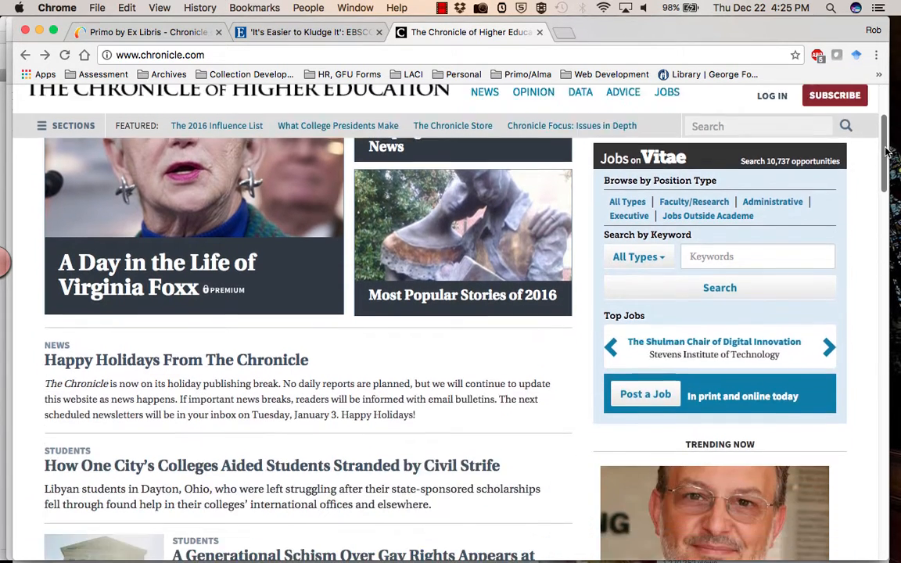
{"action": "left_click_drag", "start_coordinate": [887, 151], "coordinate": [891, 302]}
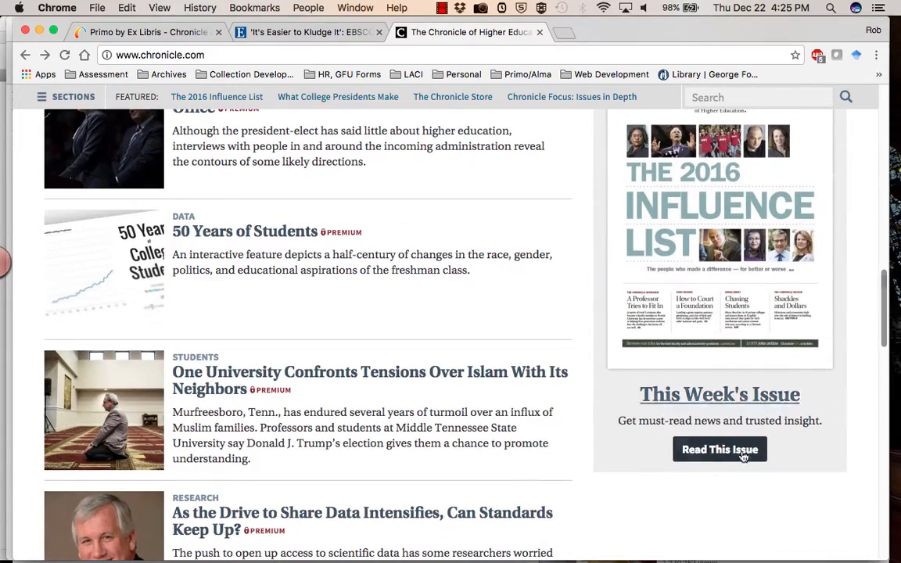
{"action": "left_click", "coordinate": [717, 451]}
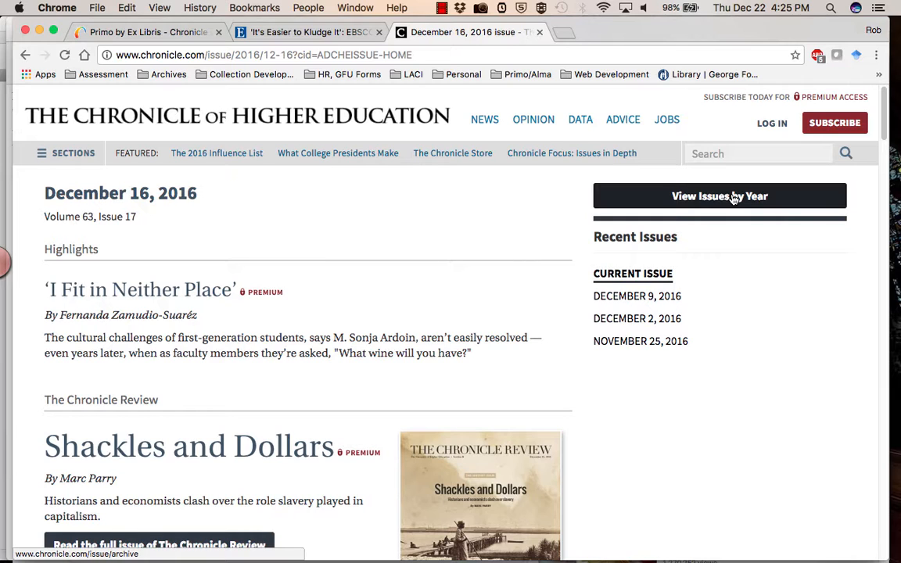
- View the Chronicle's issues by year and open the November 18, 2016 issue
{"action": "left_click", "coordinate": [733, 198]}
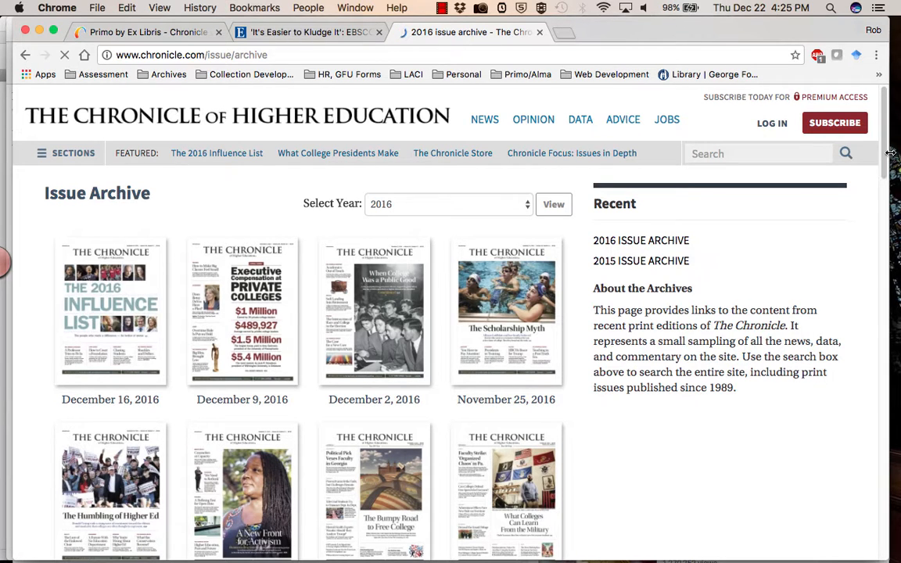
{"action": "left_click_drag", "start_coordinate": [884, 151], "coordinate": [885, 203]}
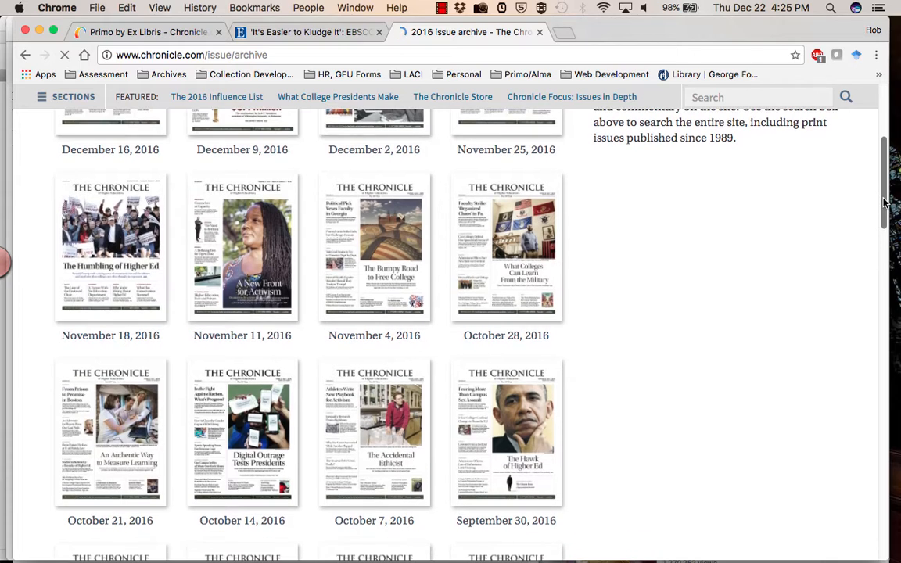
{"action": "left_click", "coordinate": [142, 292]}
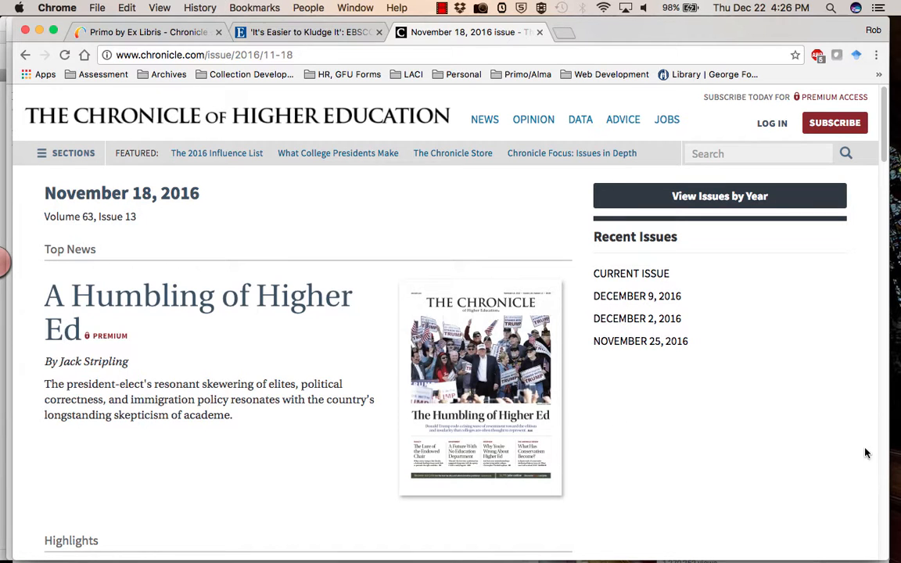
- Open the article 'It's Easier to Kludge It' from the issue's contents and look over its subscriber access section
{"action": "scroll", "coordinate": [888, 138], "scroll_direction": "down", "scroll_amount": 1}
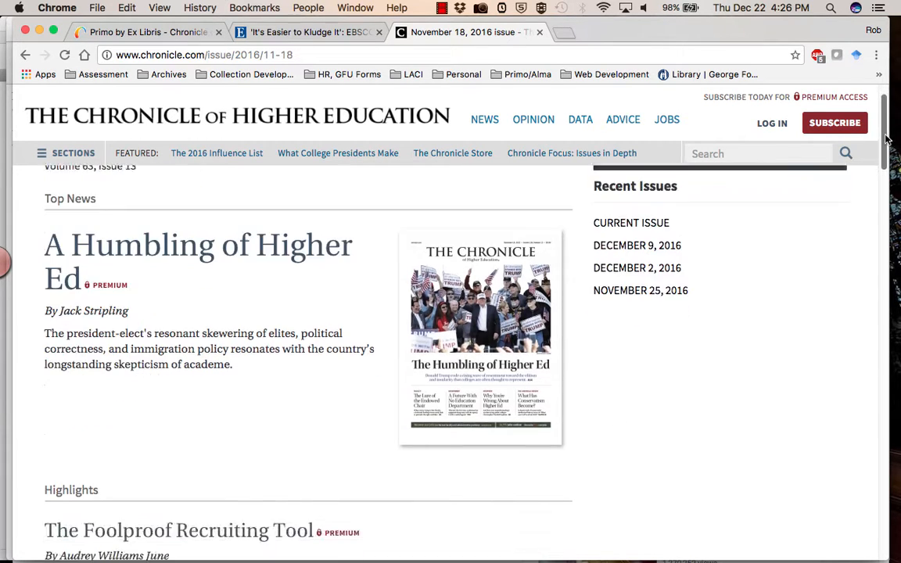
{"action": "left_click_drag", "start_coordinate": [887, 139], "coordinate": [894, 284]}
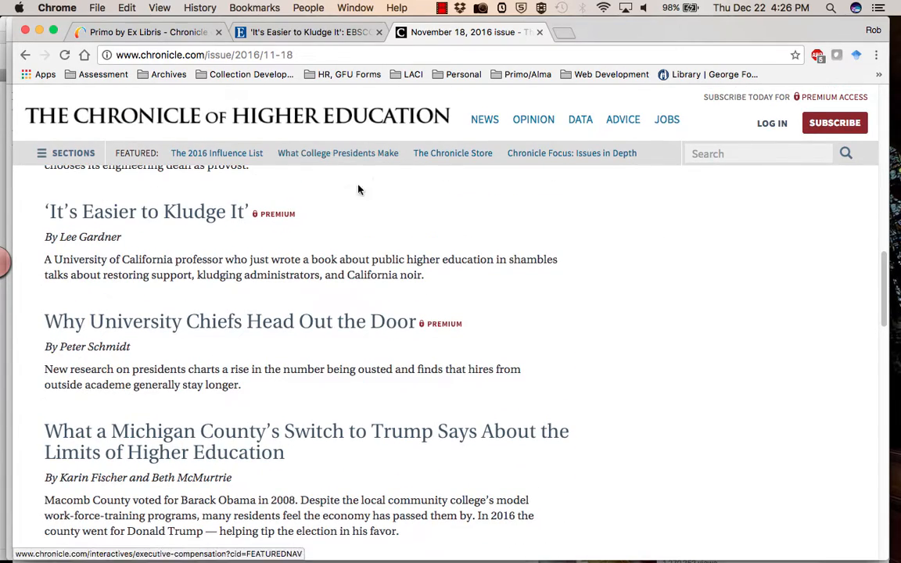
{"action": "left_click", "coordinate": [200, 216]}
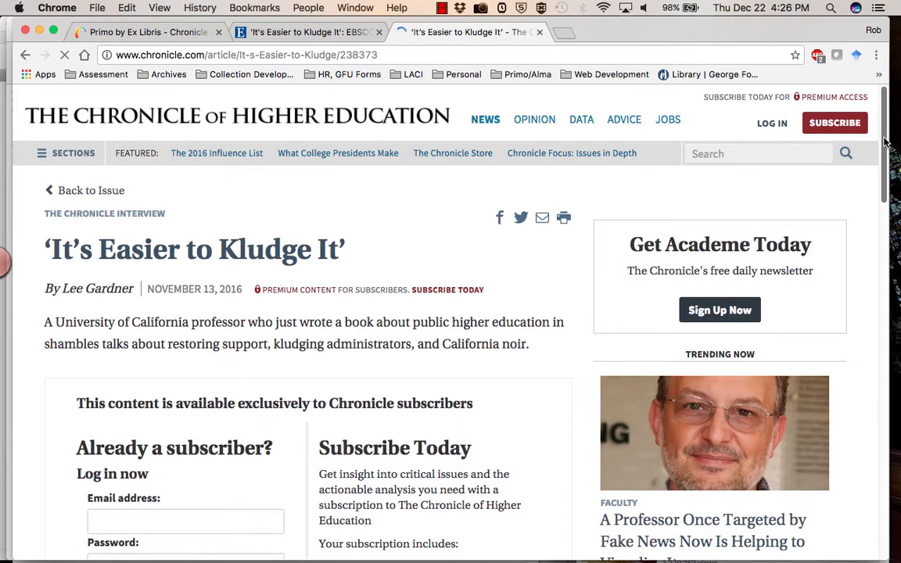
{"action": "left_click_drag", "start_coordinate": [885, 142], "coordinate": [884, 158]}
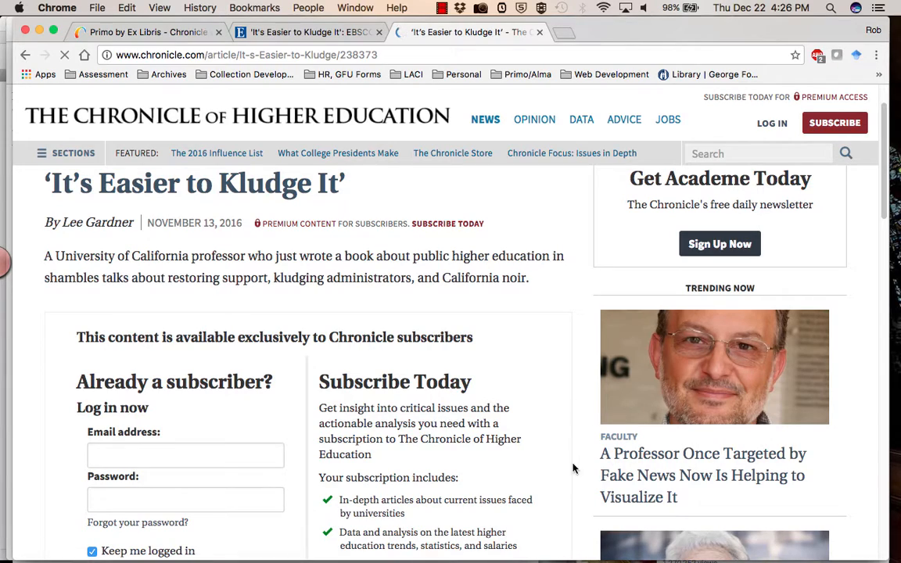
{"action": "mouse_move", "coordinate": [887, 156]}
{"action": "left_mouse_down"}
{"action": "mouse_move", "coordinate": [887, 205]}
{"action": "mouse_move", "coordinate": [887, 142]}
{"action": "left_mouse_up"}
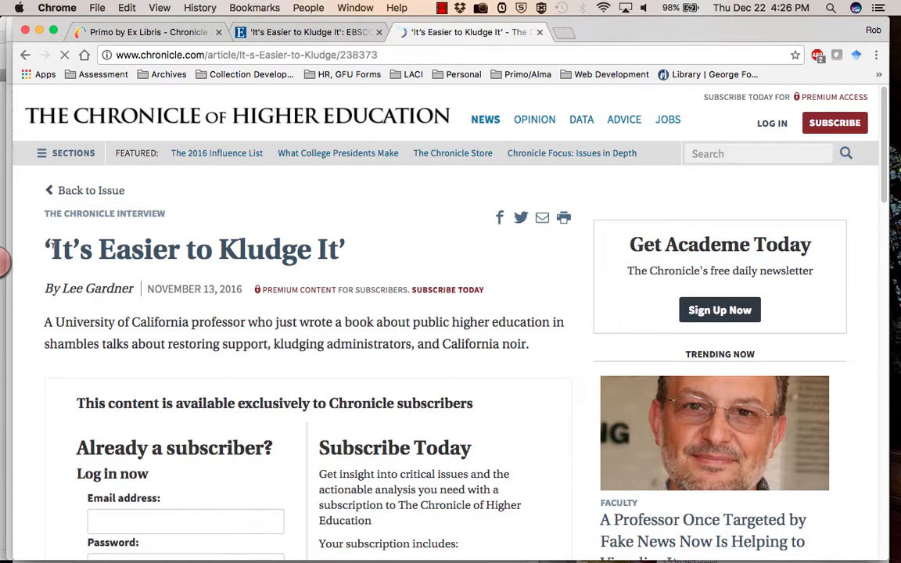
- Copy the article title "It's Easier to Kludge It" and open the George Fox library home page in a new tab
{"action": "left_click_drag", "start_coordinate": [49, 250], "coordinate": [336, 255]}
{"action": "key", "text": "super+c"}
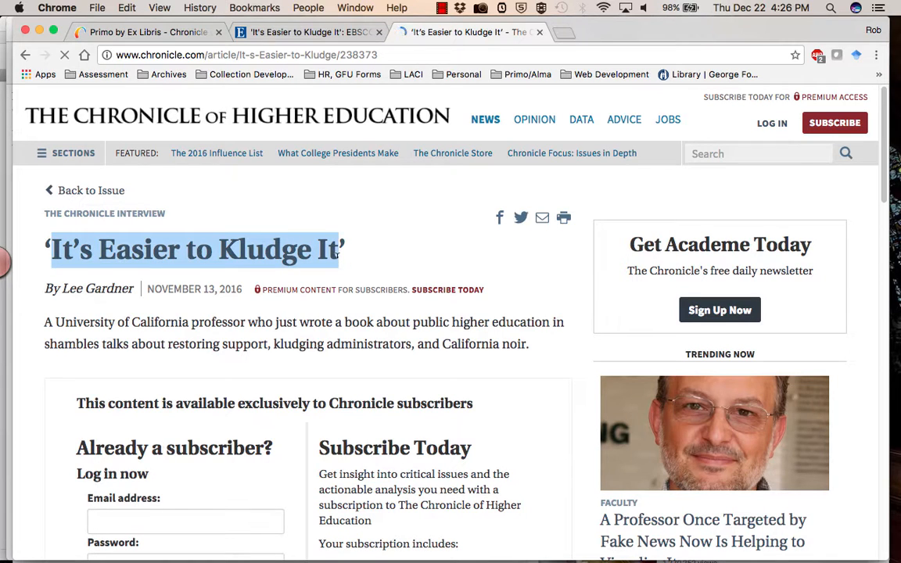
{"action": "key", "text": "super+t"}
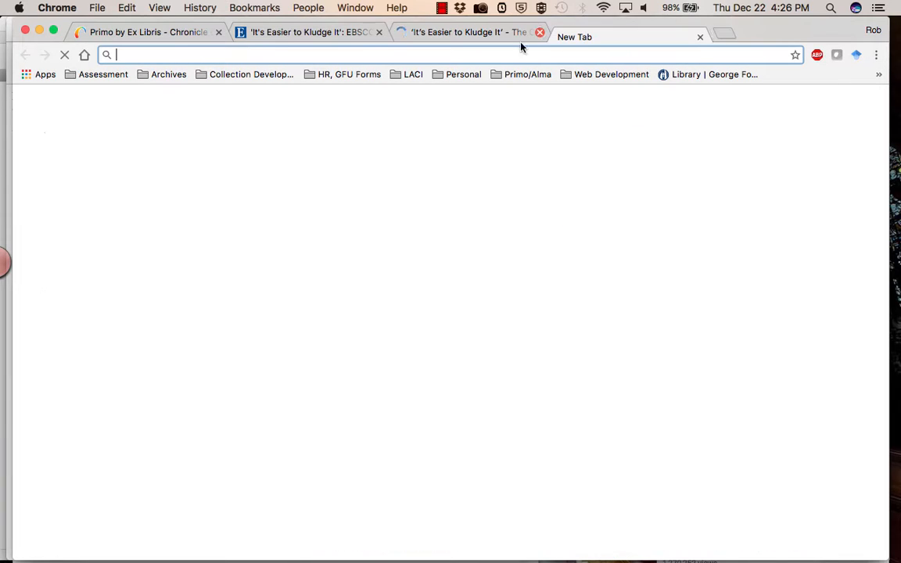
{"action": "left_click", "coordinate": [84, 54]}
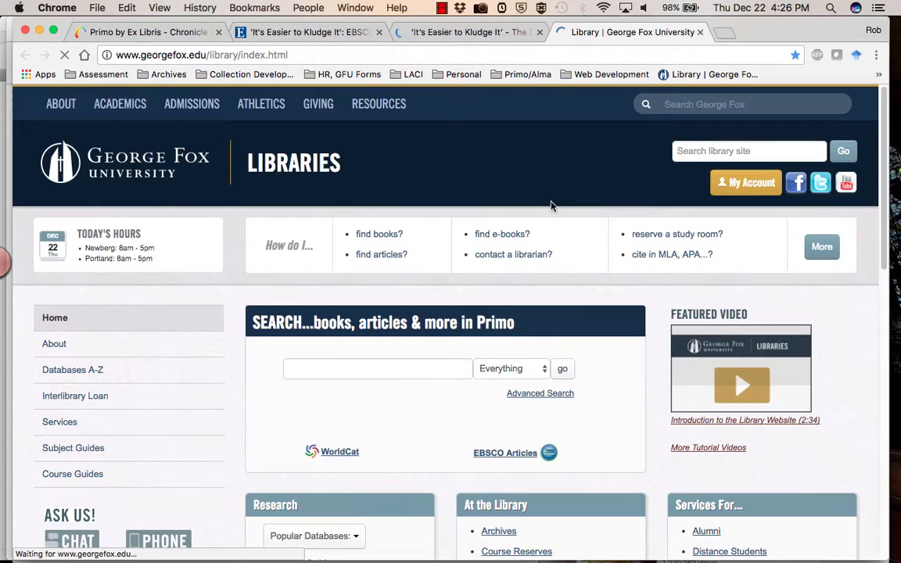
- Search Primo for the copied article title as an exact phrase in quotation marks, "It's Easier to Kludge It"
{"action": "left_click", "coordinate": [440, 365]}
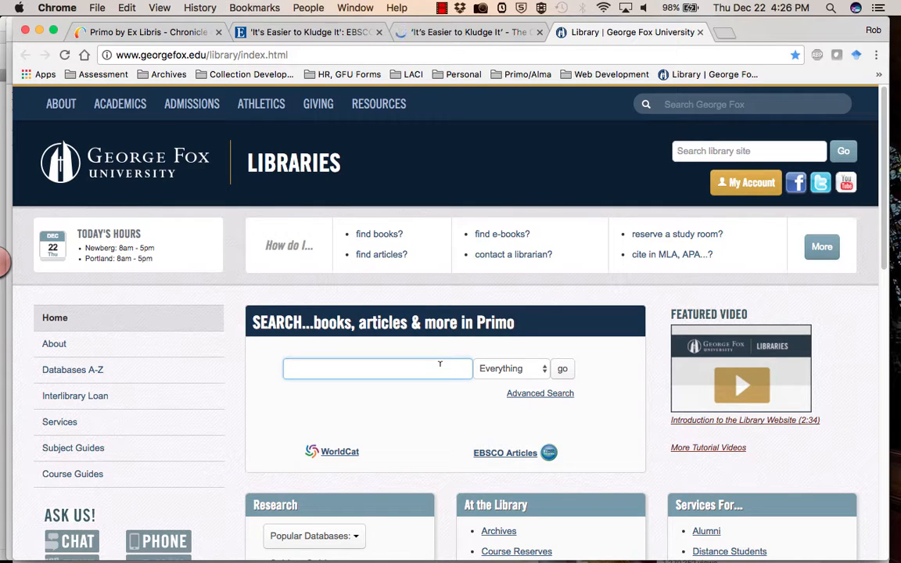
{"action": "type", "text": "\""}
{"action": "key", "text": "super+v"}
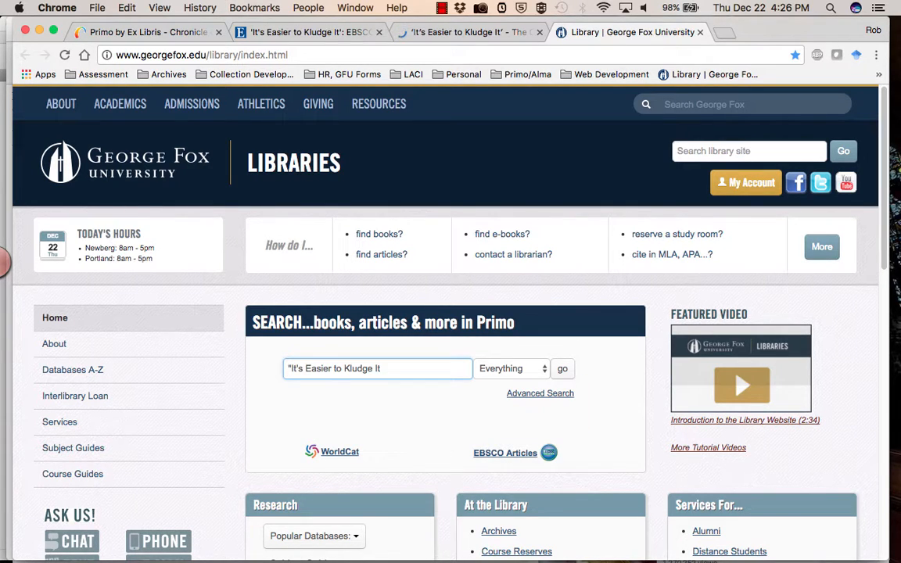
{"action": "key", "text": "Return"}
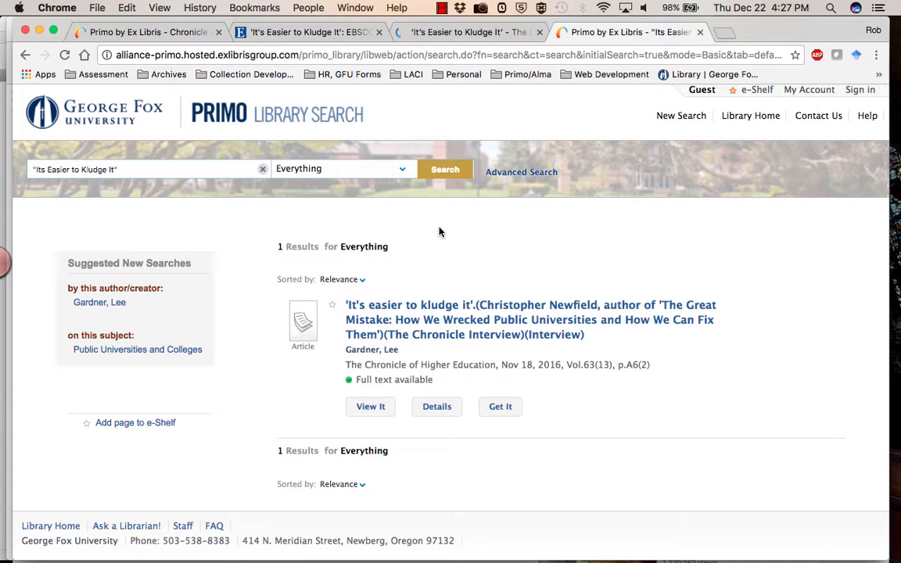
- Show the article's full-text sources in the Primo result and open its record in EBSCOhost Academic Search Premier
{"action": "left_click", "coordinate": [371, 407]}
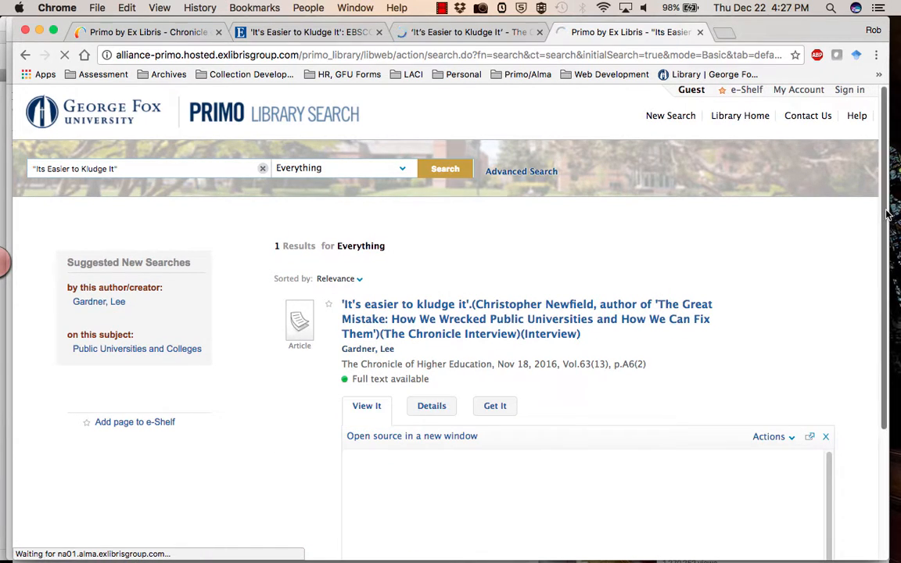
{"action": "scroll", "coordinate": [878, 267], "scroll_direction": "down", "scroll_amount": 2}
{"action": "scroll", "coordinate": [878, 267], "scroll_direction": "down", "scroll_amount": 2}
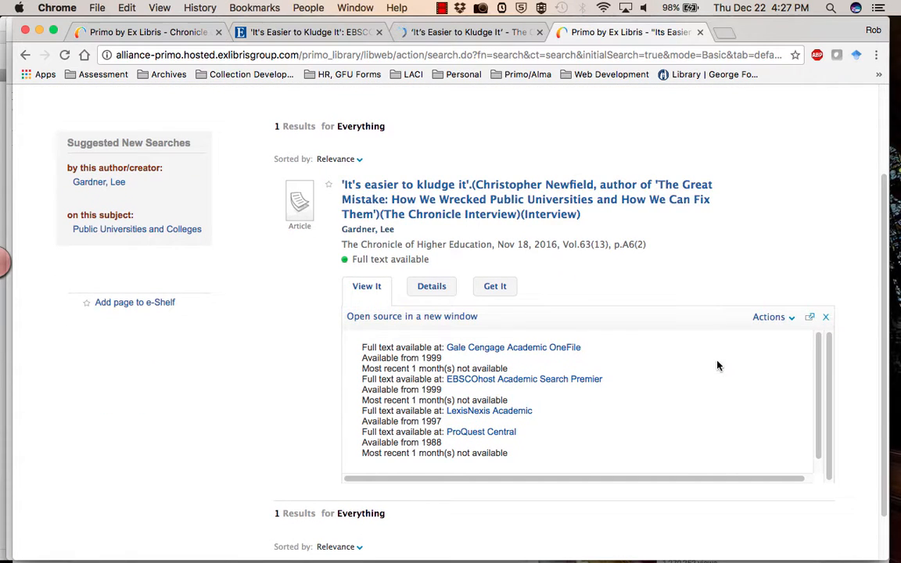
{"action": "left_click", "coordinate": [538, 381]}
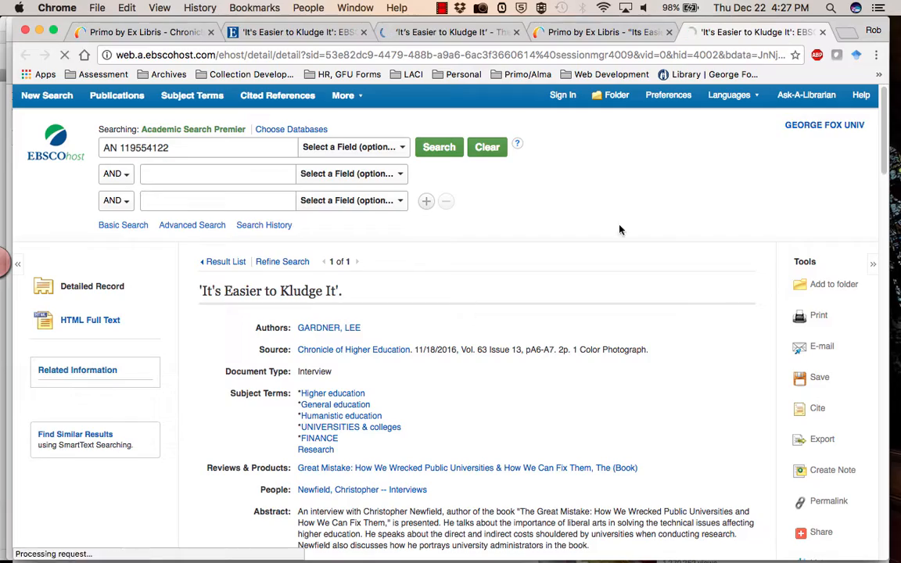
{"action": "left_click_drag", "start_coordinate": [885, 127], "coordinate": [870, 103]}
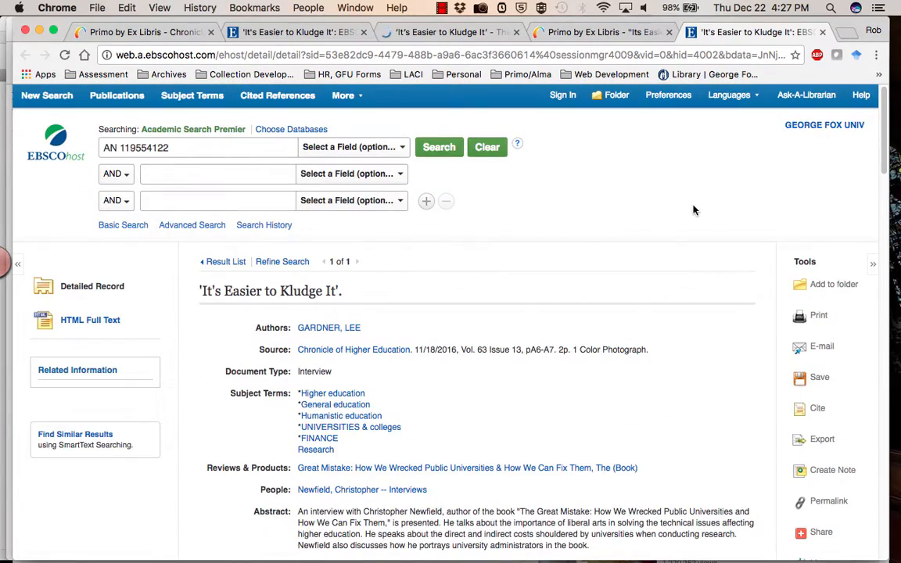